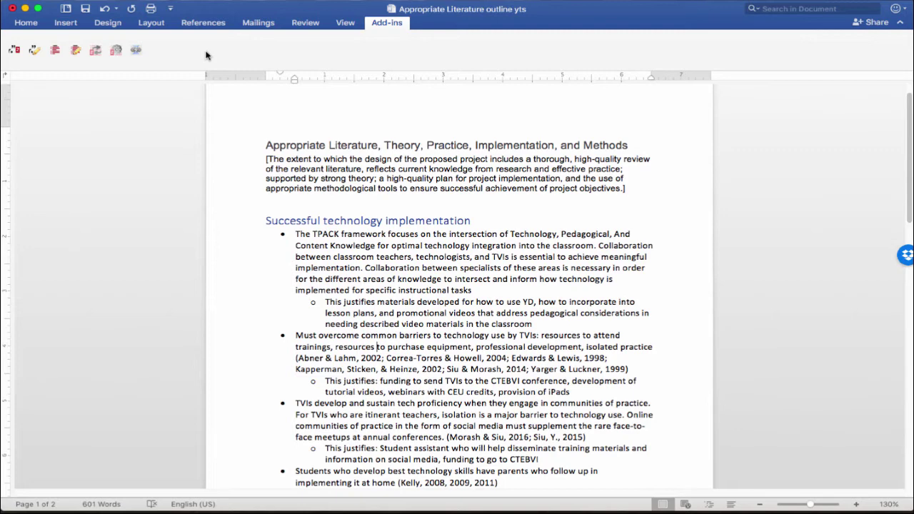
# View the Mac's system overview to check the macOS version, and close it
pyautogui.click(19, 6)
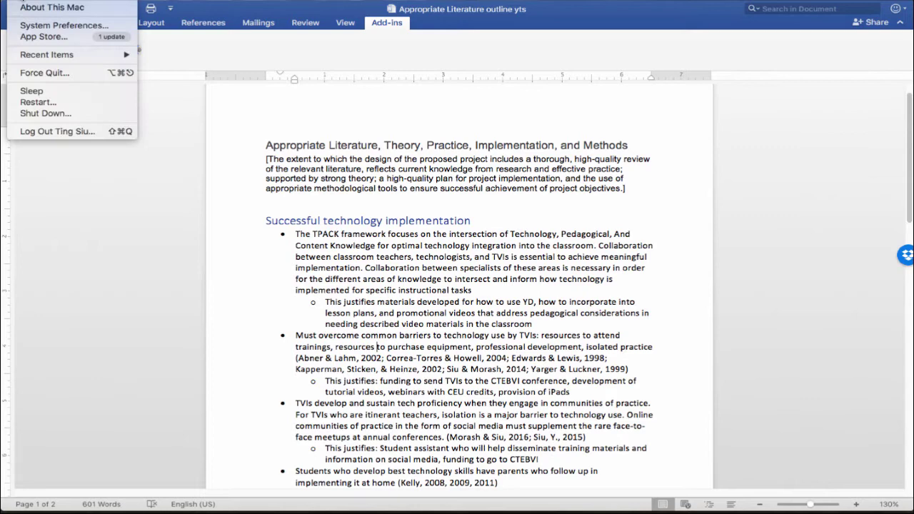
pyautogui.click(23, 8)
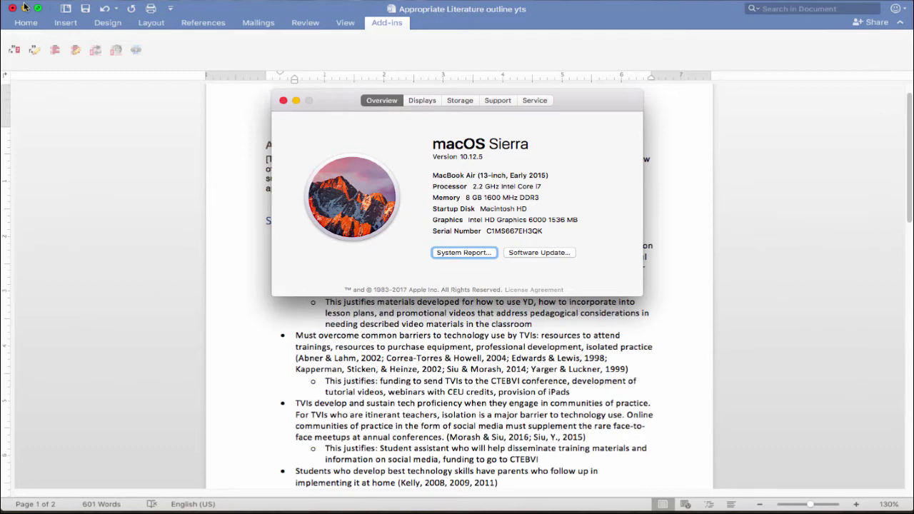
pyautogui.press('super+w')
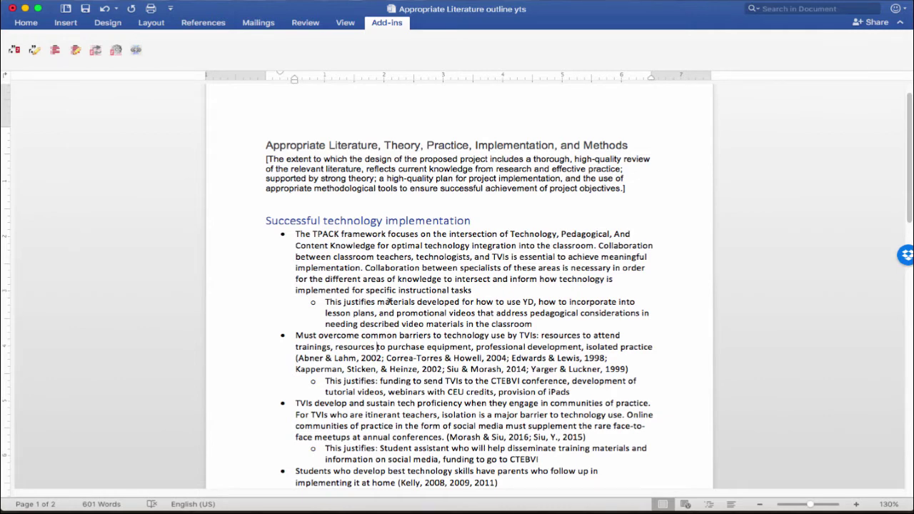
# Start a Zotero citation after "specific instructional tasks" and add the 2006 source "Technological pedagogical content knowledge: A framework for teacher knowledge"
pyautogui.click(488, 285)
pyautogui.click(364, 267)
pyautogui.click(477, 289)
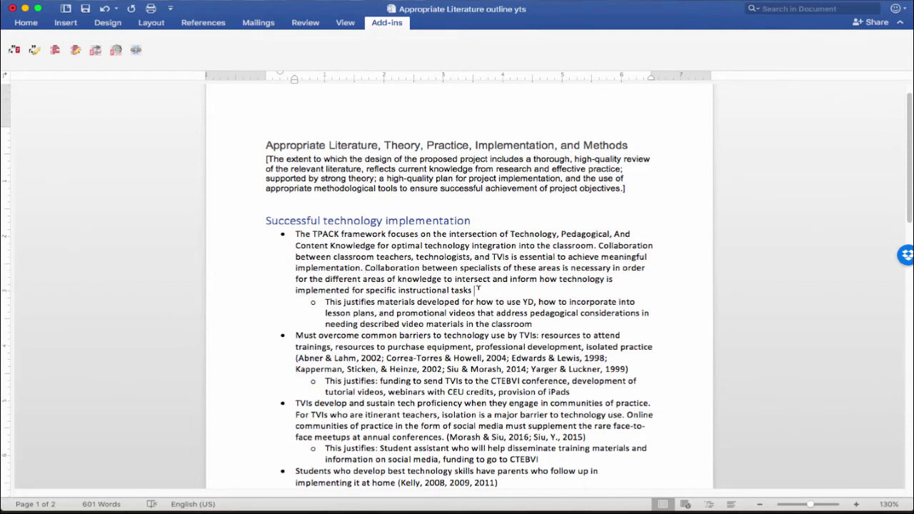
pyautogui.click(14, 52)
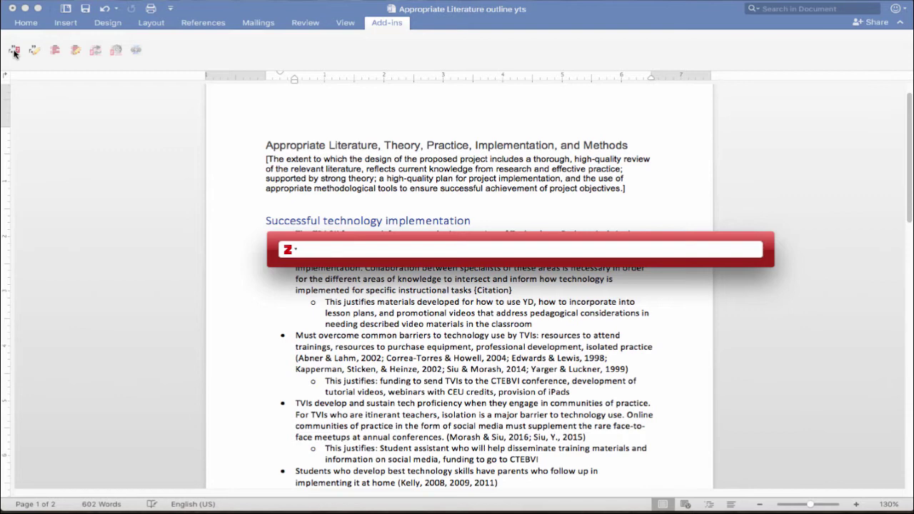
pyautogui.write('mis')
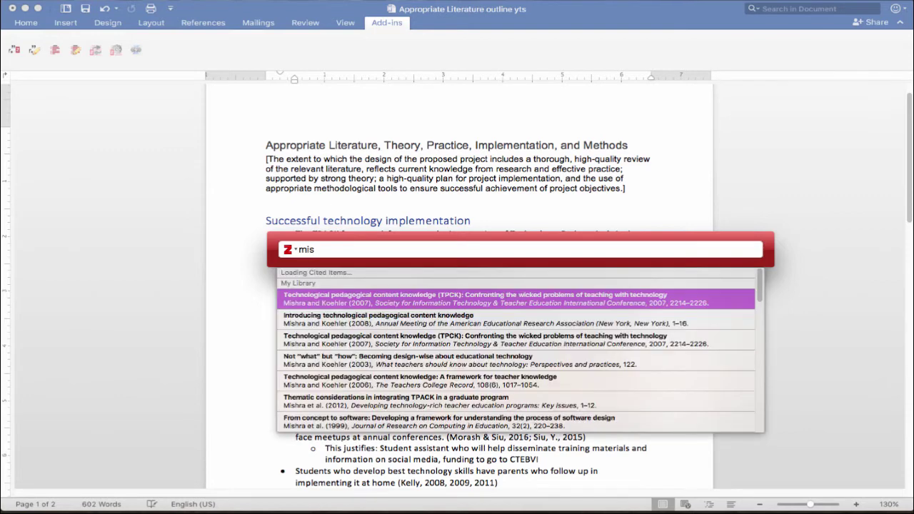
pyautogui.write('hra')
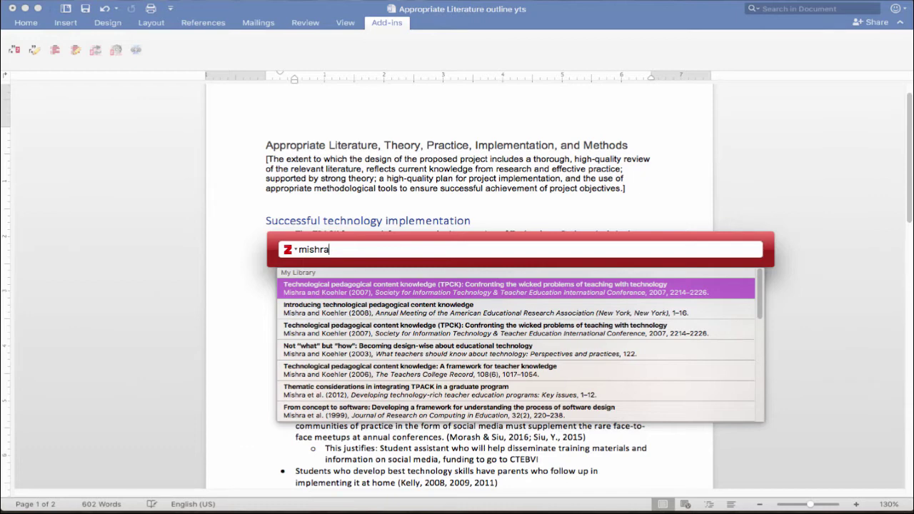
pyautogui.press('Down')
pyautogui.press('Down')
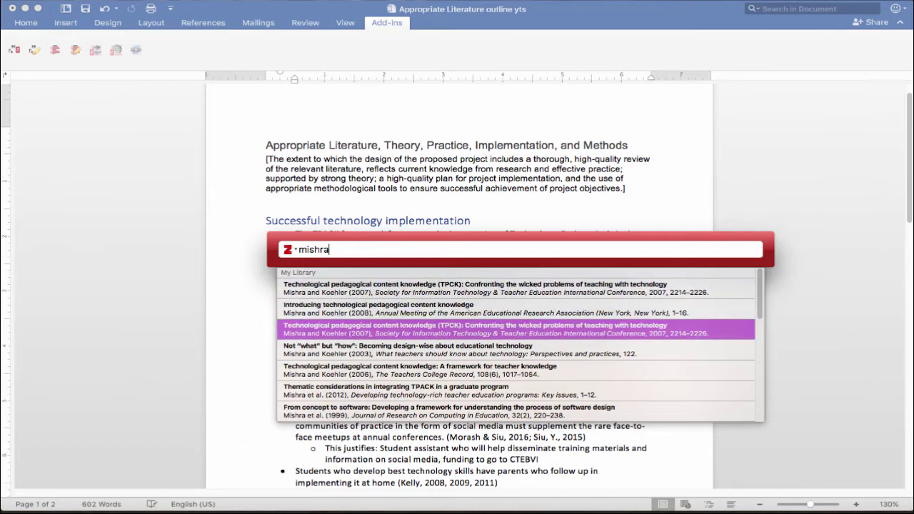
pyautogui.press('Down')
pyautogui.press('Down')
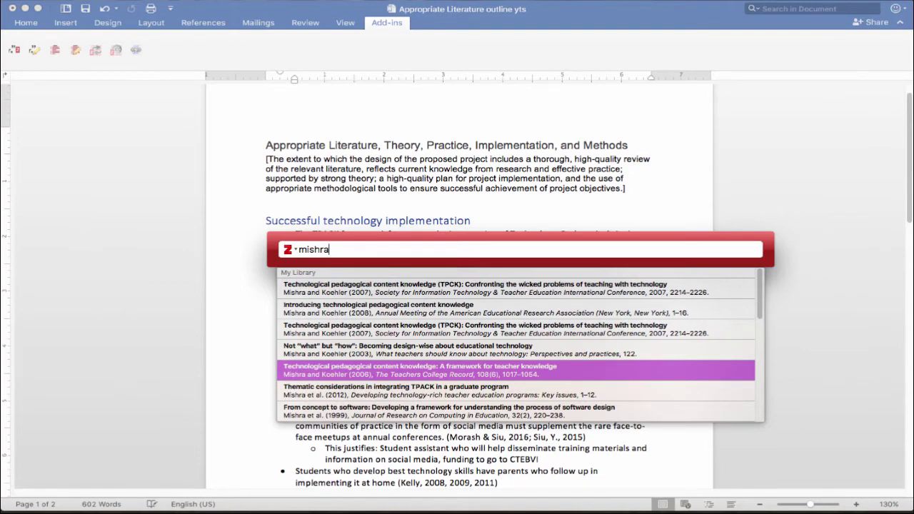
pyautogui.press('Return')
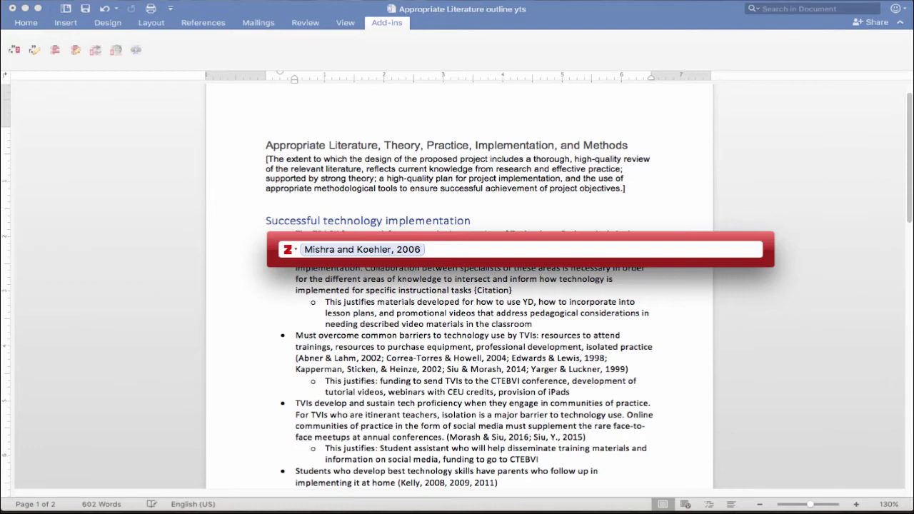
# Add the 2004 source "Rethinking assistive technology" to the same citation as a second reference
pyautogui.write('edybu')
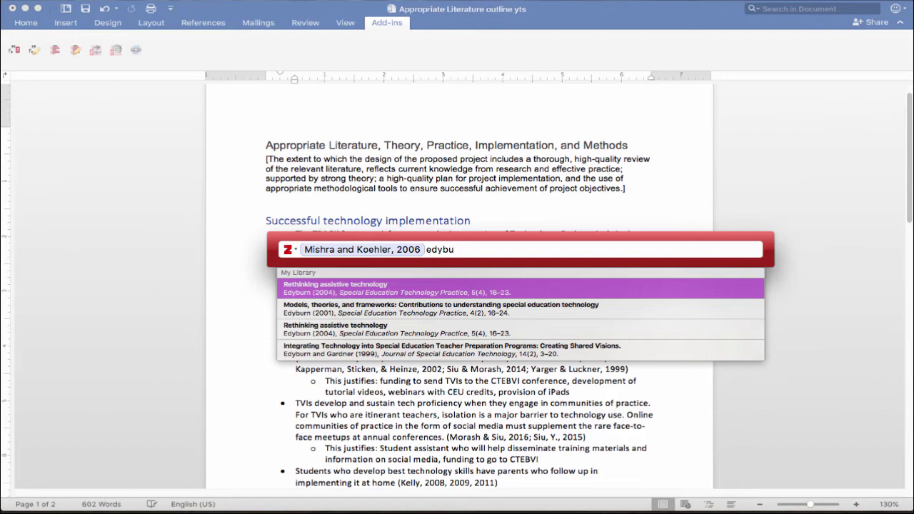
pyautogui.press('Down')
pyautogui.press('Down')
pyautogui.press('Down')
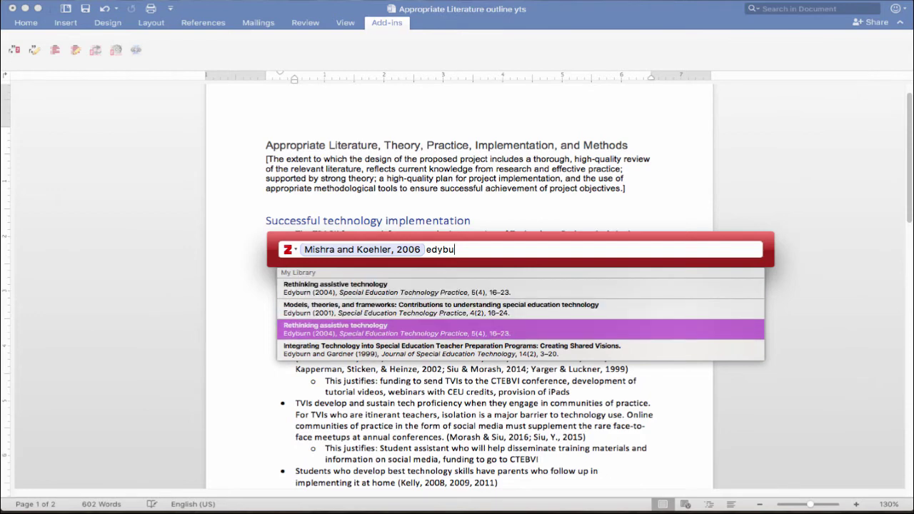
pyautogui.press('Up')
pyautogui.press('Up')
pyautogui.press('Up')
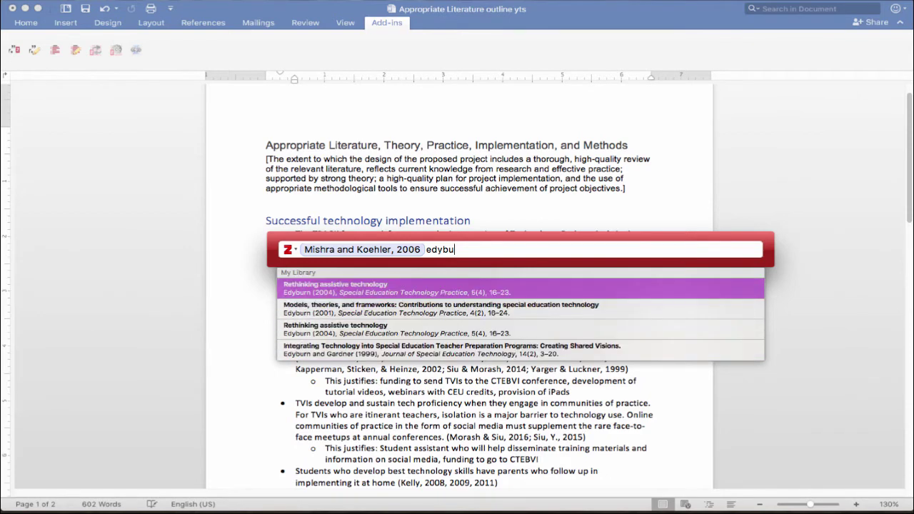
pyautogui.press('Return')
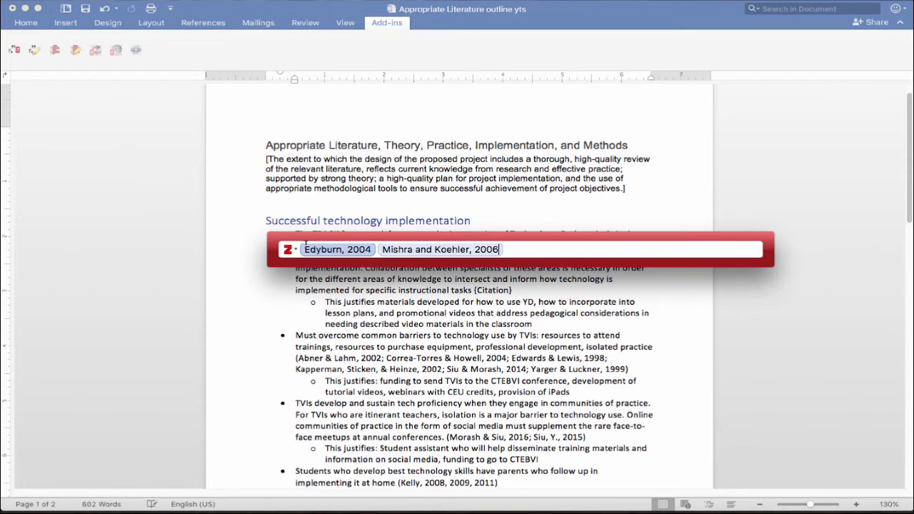
# Remove the 2004 source "Rethinking assistive technology" from the citation and insert the citation with only the 2006 source
pyautogui.click(307, 247)
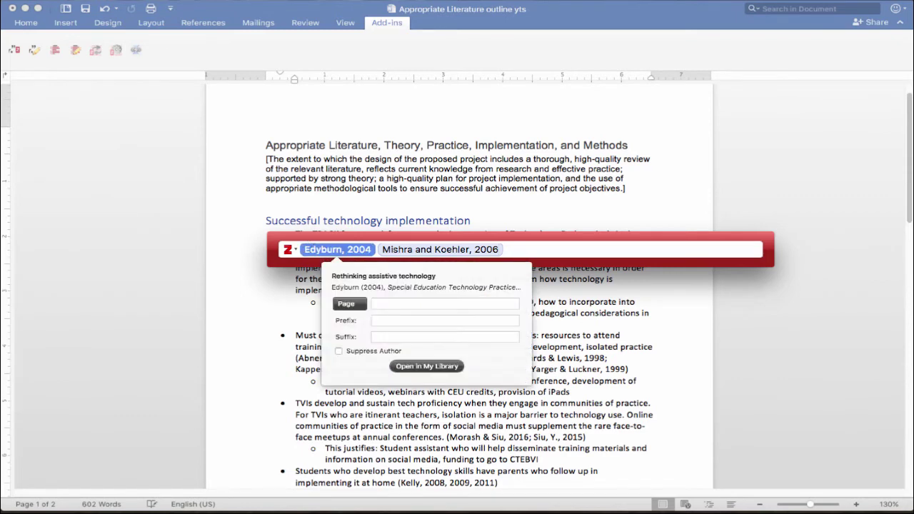
pyautogui.click(519, 247)
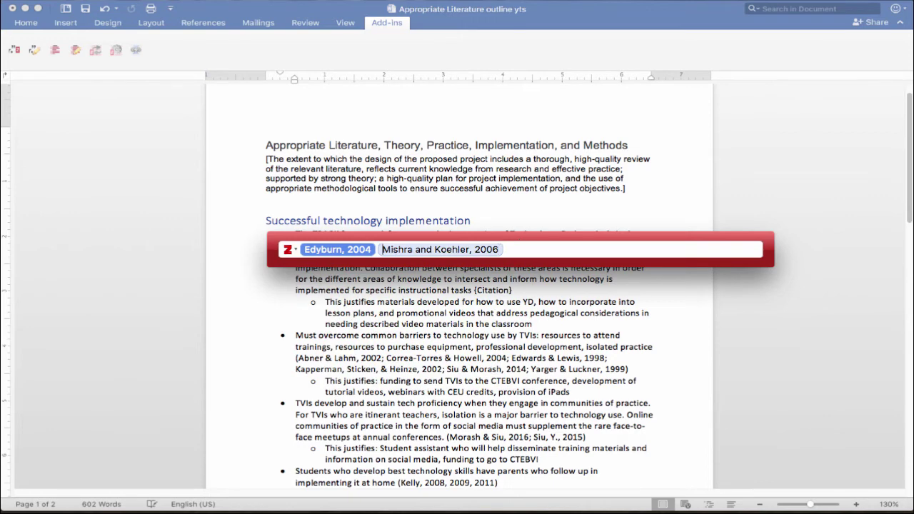
pyautogui.press('BackSpace')
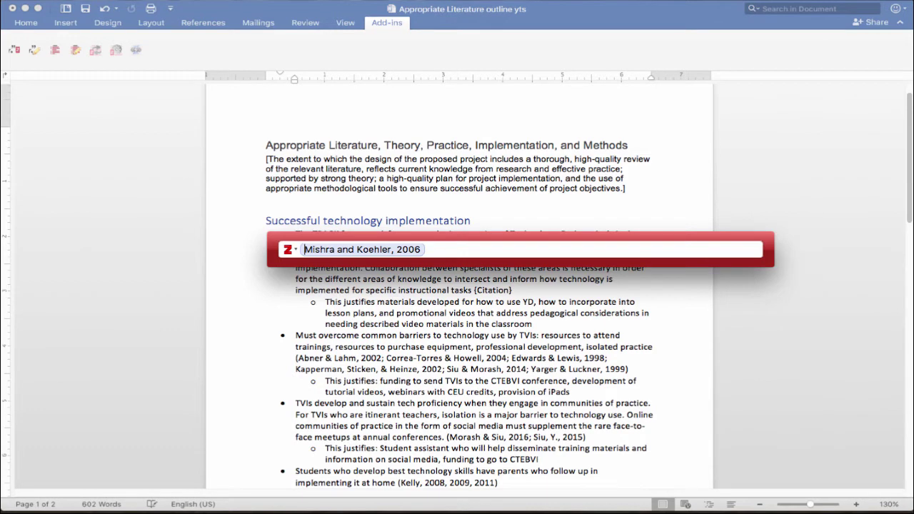
pyautogui.press('Return')
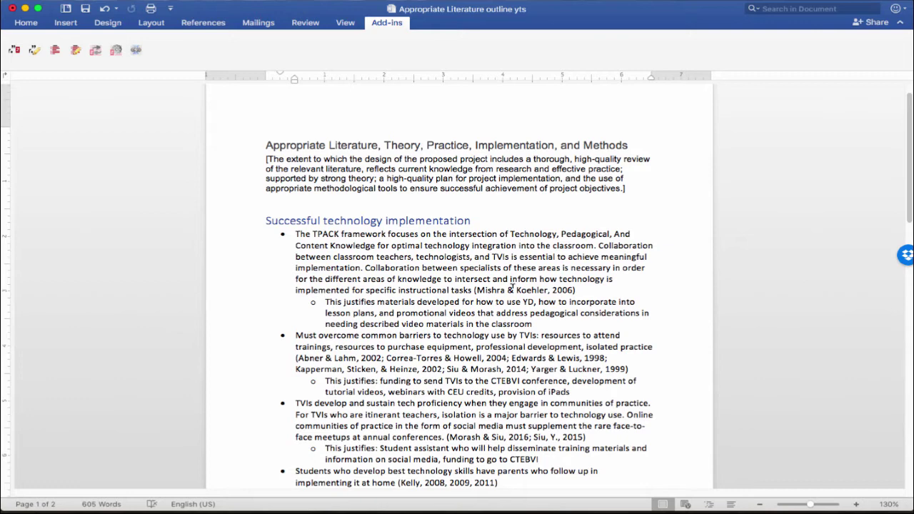
# Examine the in-text citations in the first three bullets by selecting each one to see which are Zotero fields
pyautogui.click(511, 288)
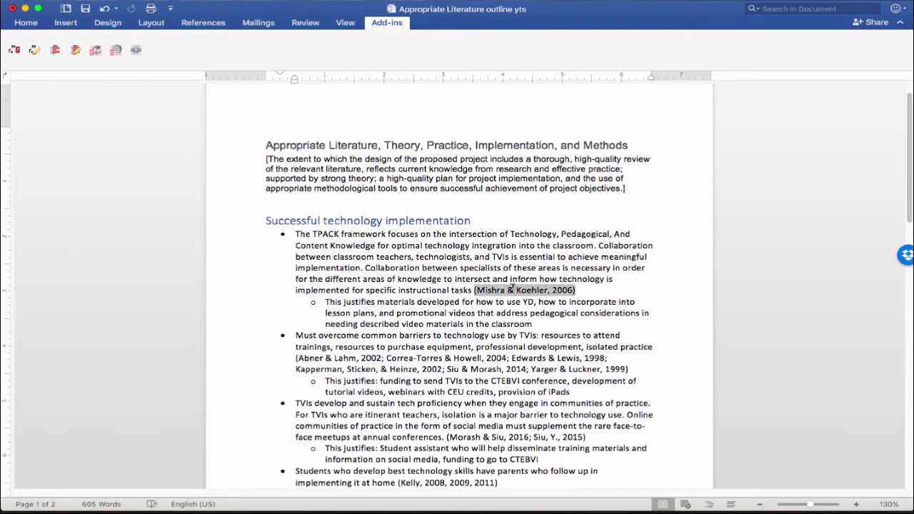
pyautogui.click(499, 324)
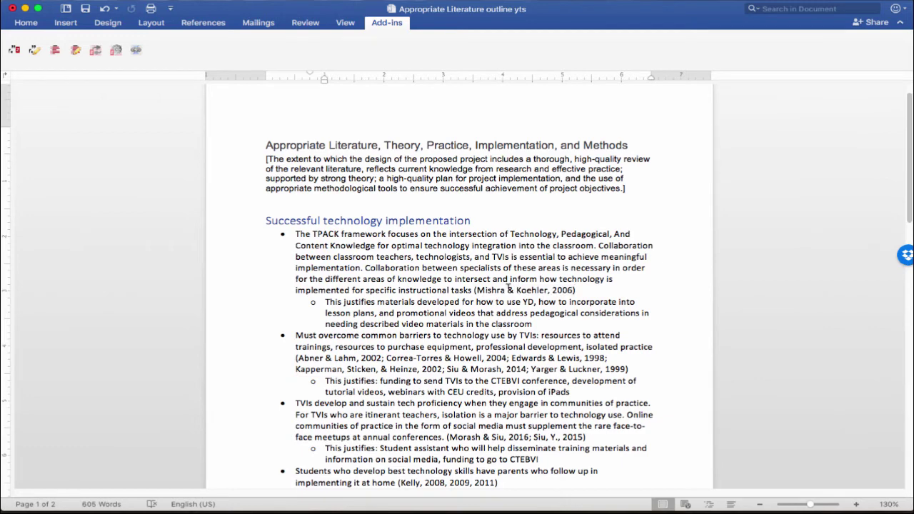
pyautogui.click(509, 289)
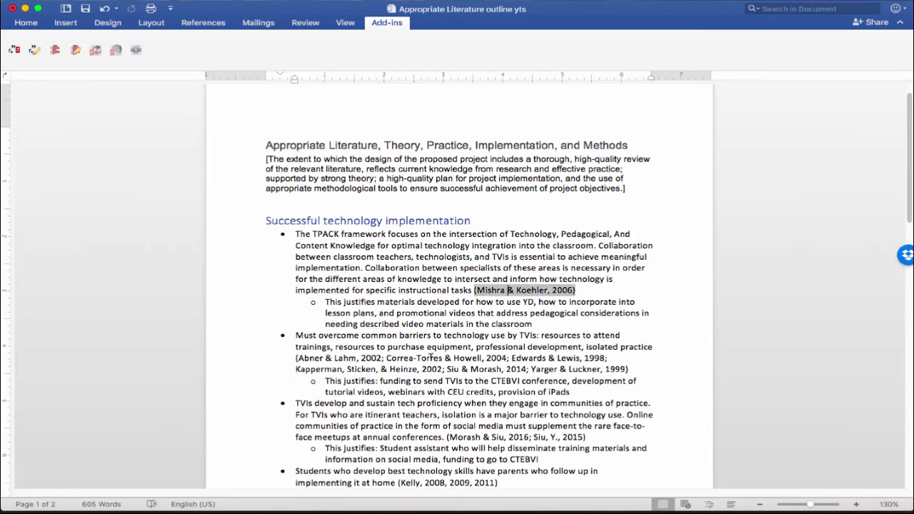
pyautogui.click(430, 357)
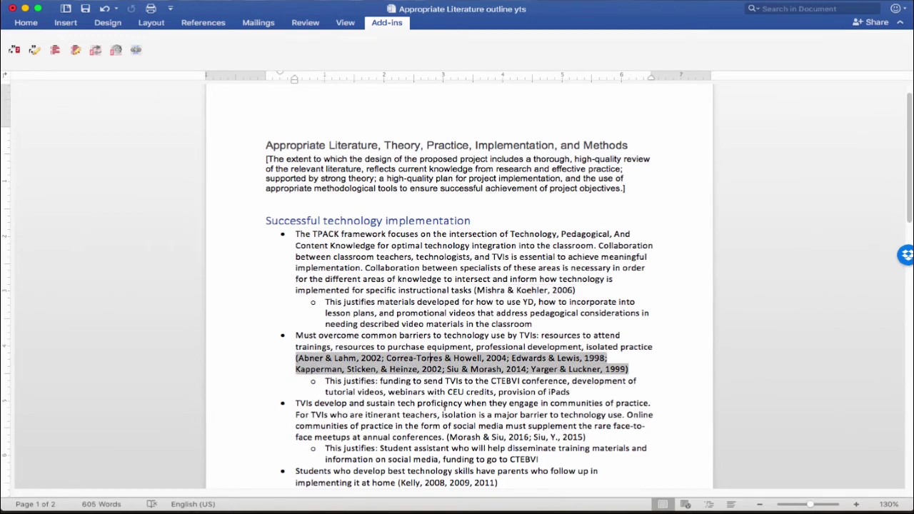
pyautogui.click(469, 436)
pyautogui.scroll(-15, 417, 426)
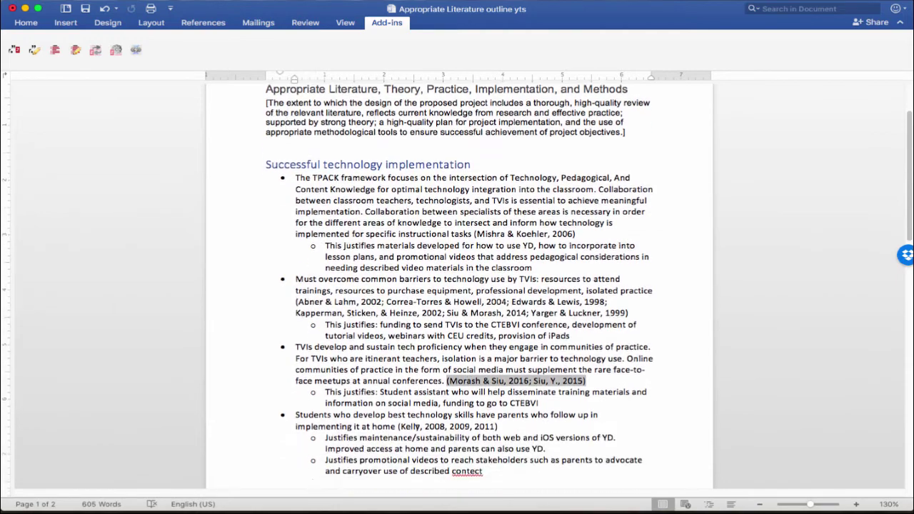
pyautogui.scroll(-6, 417, 426)
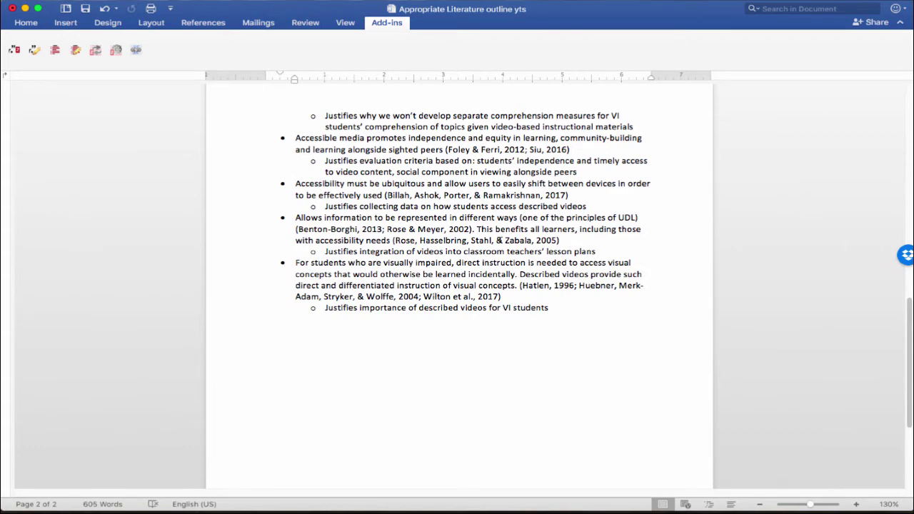
# Open the 2005 citation after "accessibility needs" in the Zotero citation editor and close it without changes
pyautogui.click(503, 240)
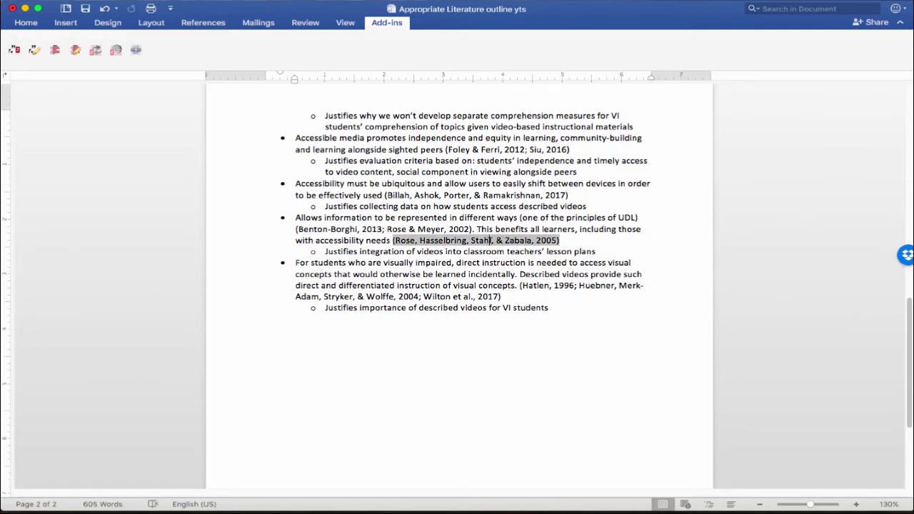
pyautogui.click(37, 53)
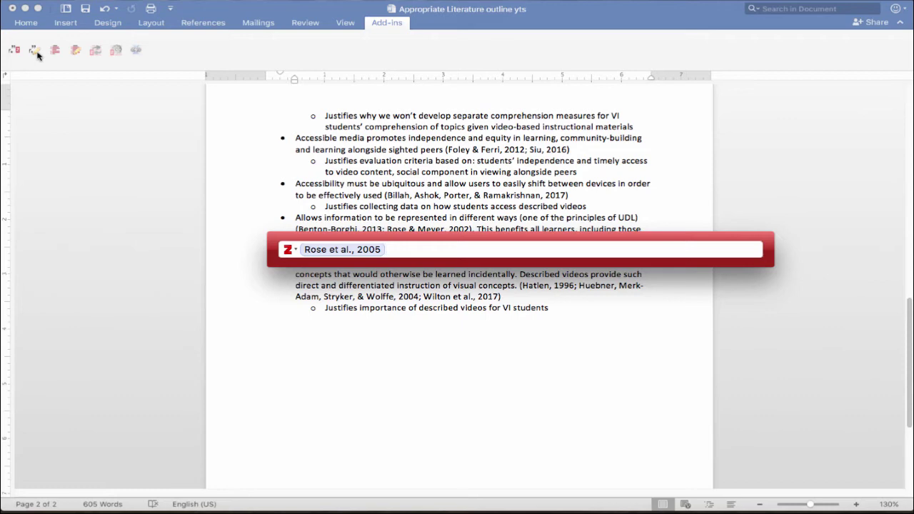
pyautogui.press('Return')
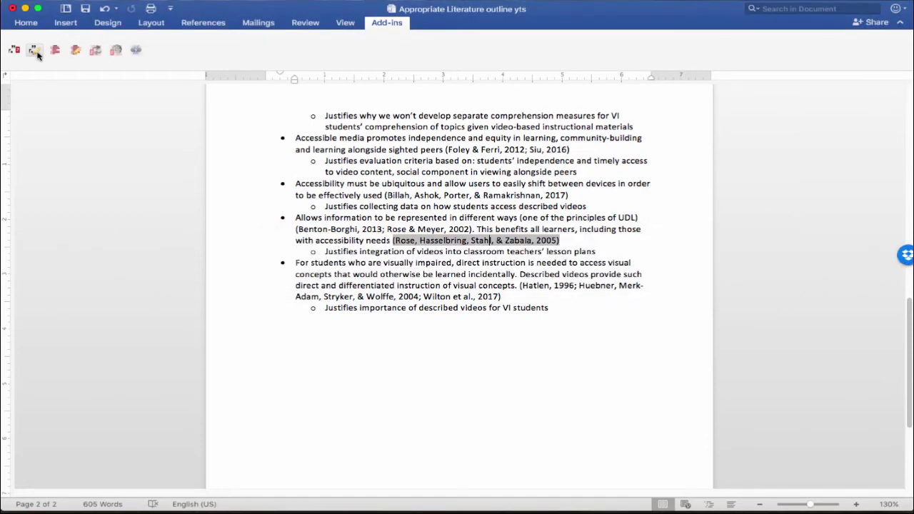
# Insert a Zotero bibliography on the empty line below the last bullet of the document
pyautogui.click(504, 336)
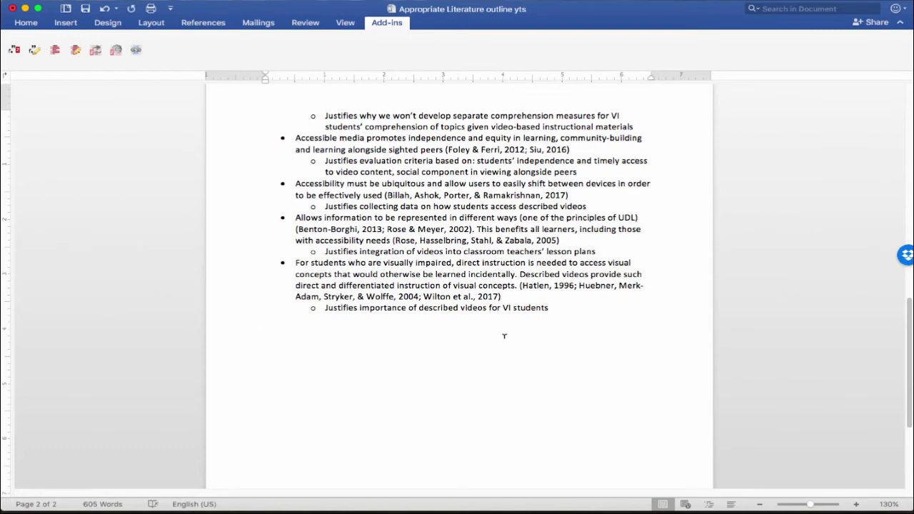
pyautogui.scroll(-2, 455, 343)
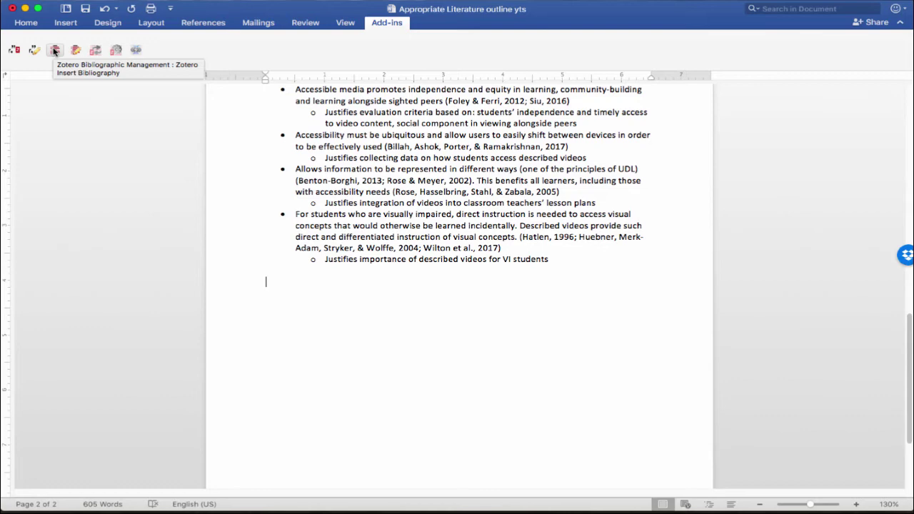
pyautogui.click(54, 50)
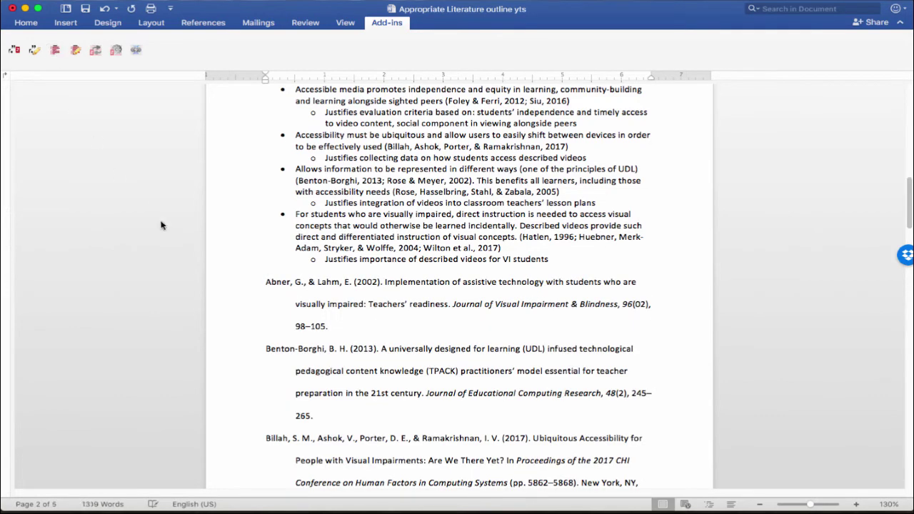
# Look through the bibliography entries and compare them with the in-text citations in the bullets above
pyautogui.scroll(-4, 295, 350)
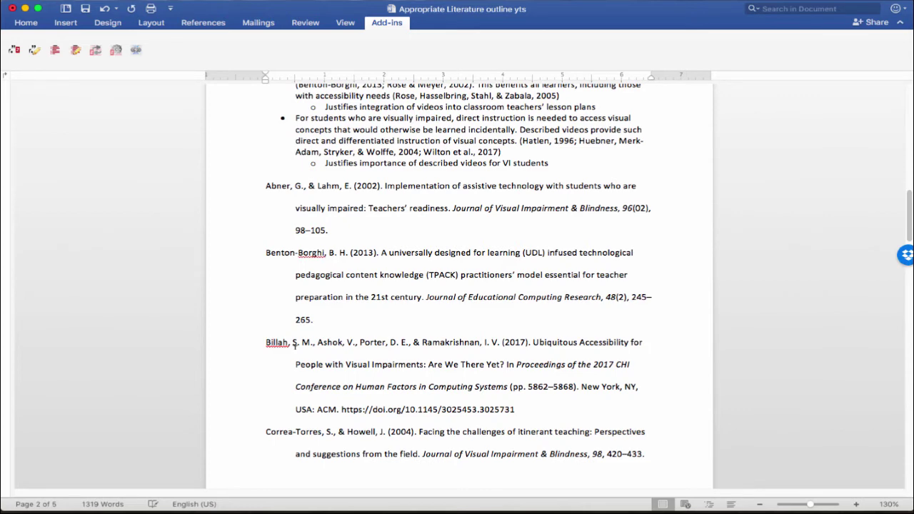
pyautogui.scroll(-10, 294, 345)
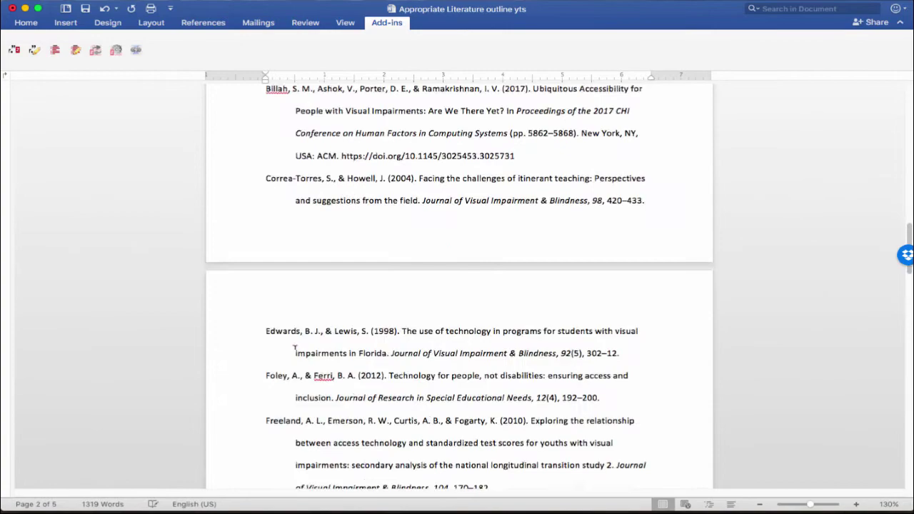
pyautogui.scroll(-5, 292, 347)
pyautogui.scroll(20, 293, 347)
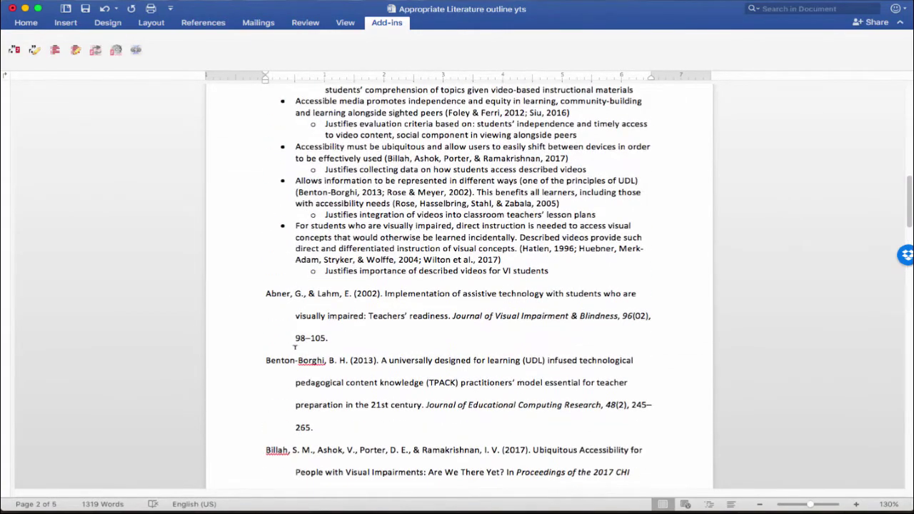
pyautogui.click(465, 203)
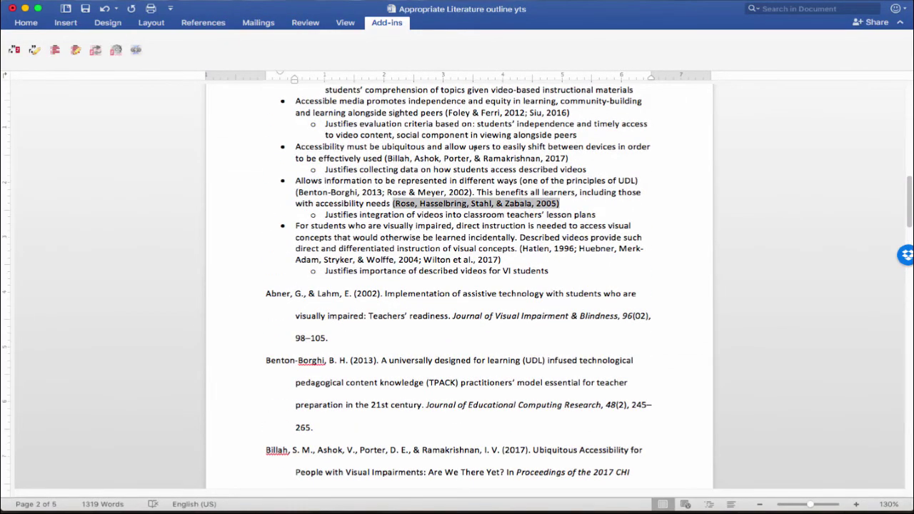
pyautogui.click(474, 155)
pyautogui.click(491, 113)
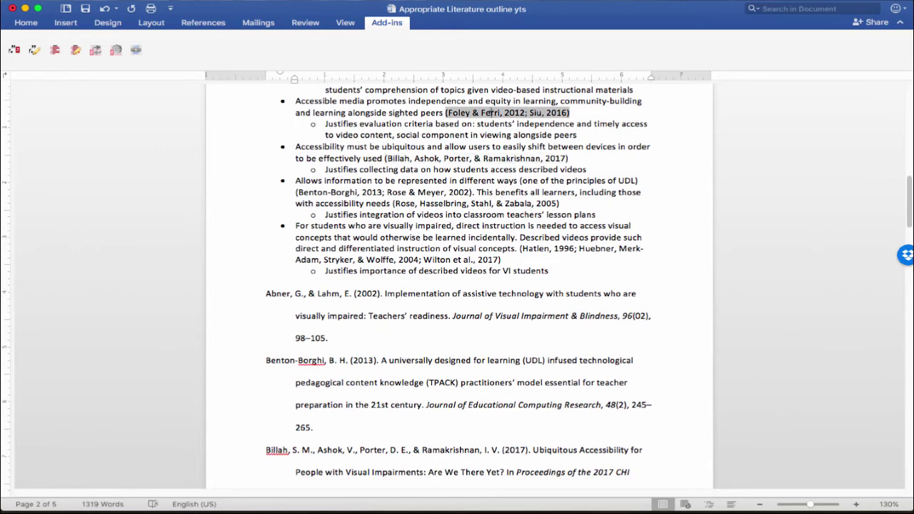
# Examine the formatting of the first bibliography entries, selecting the generated block and the article title of the 2002 assistive technology entry
pyautogui.click(396, 343)
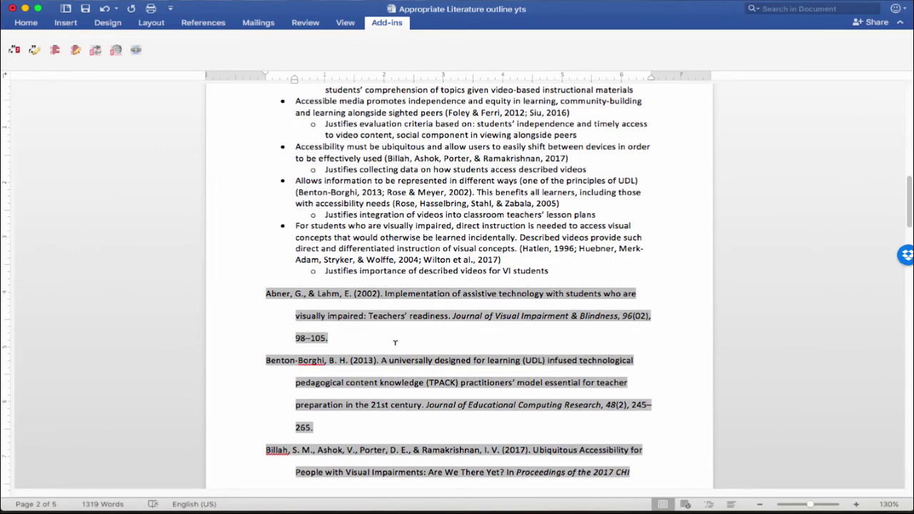
pyautogui.scroll(-5, 391, 337)
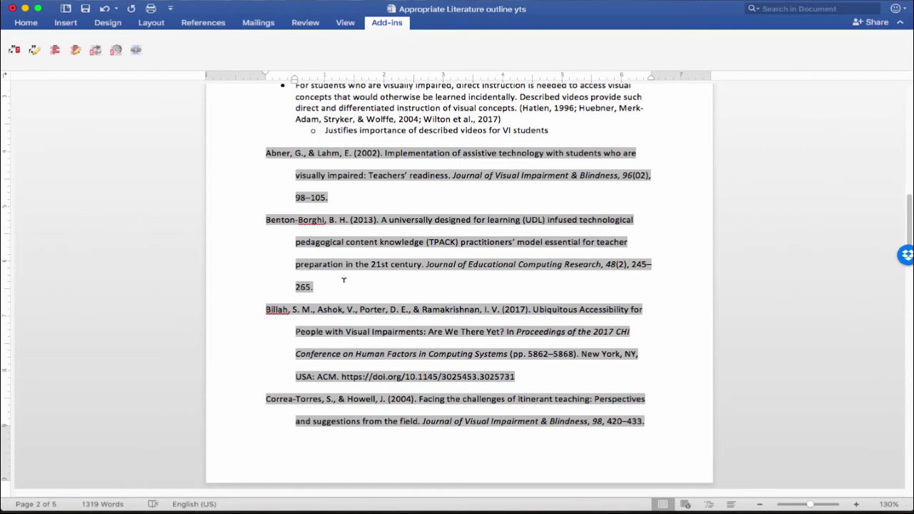
pyautogui.click(357, 265)
pyautogui.moveTo(448, 175); pyautogui.dragTo(385, 153)
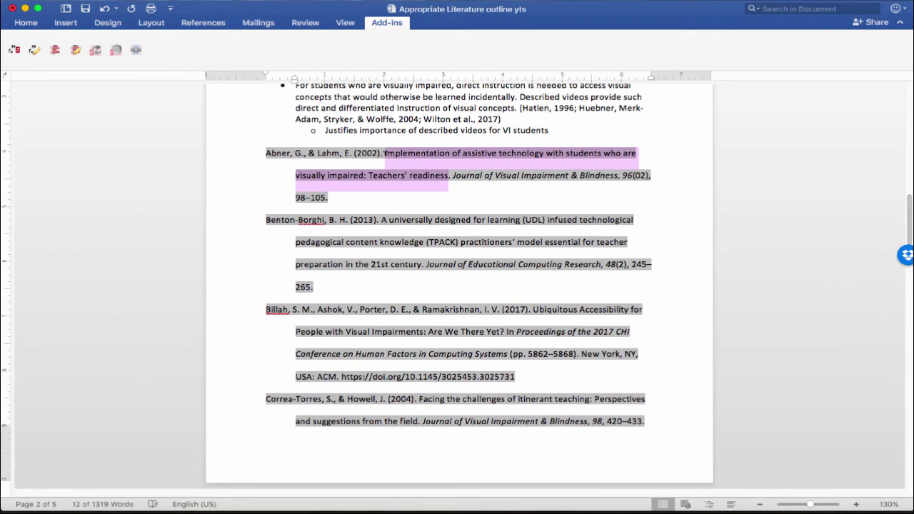
pyautogui.click(373, 205)
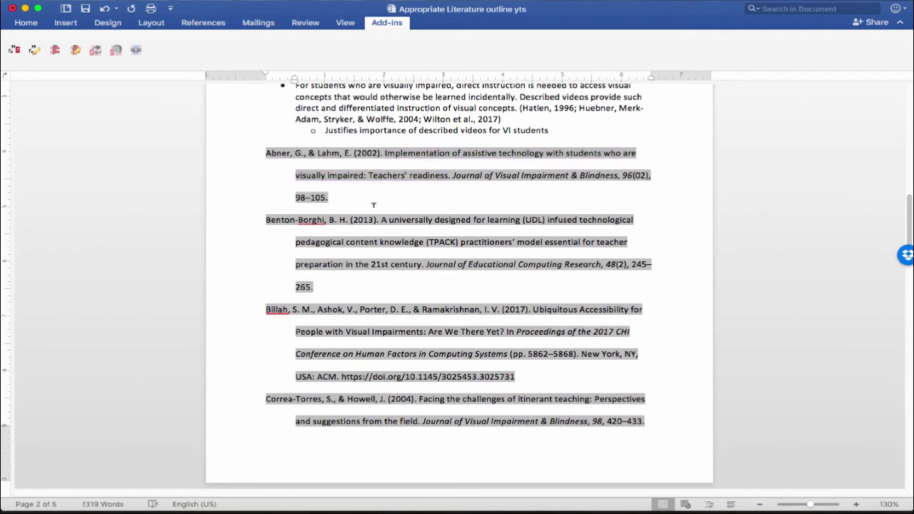
# Review the remaining bibliography entries through to the last reference on page 4 of the document
pyautogui.scroll(-5, 373, 205)
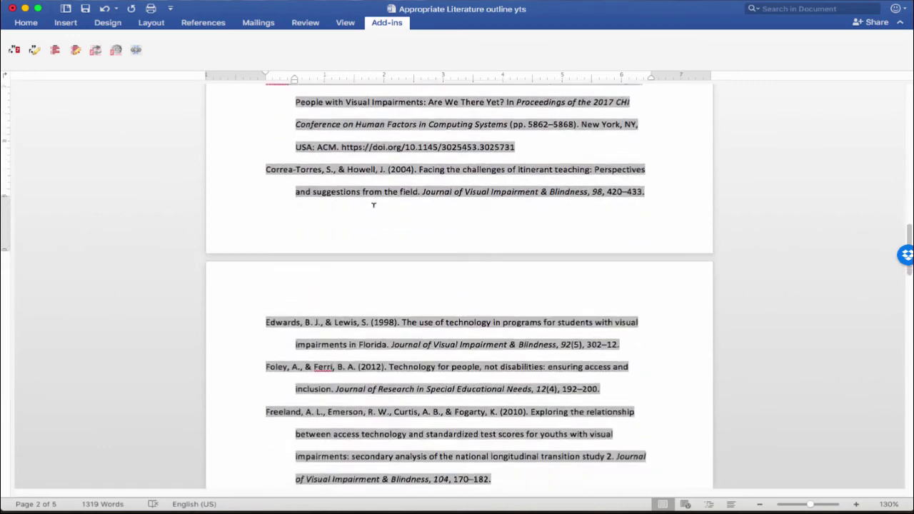
pyautogui.scroll(5, 374, 205)
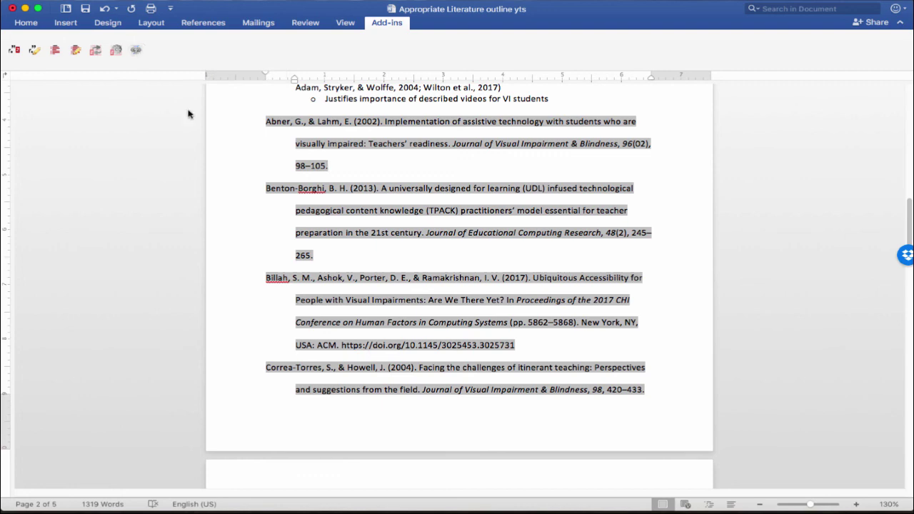
pyautogui.scroll(-2, 349, 156)
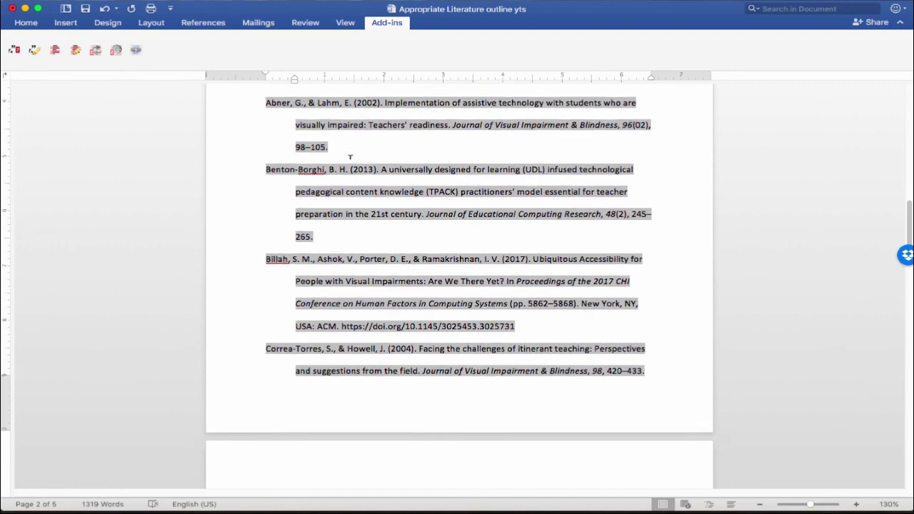
pyautogui.scroll(-5, 350, 156)
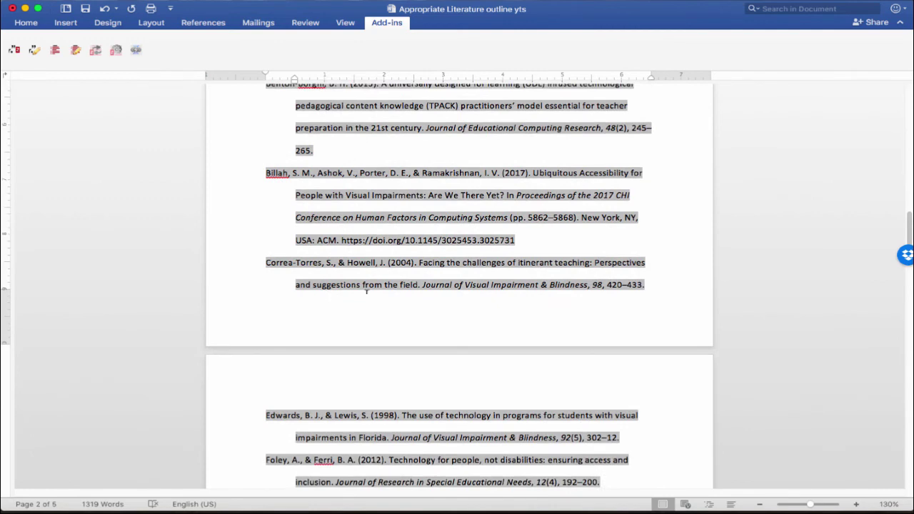
pyautogui.scroll(-10, 366, 290)
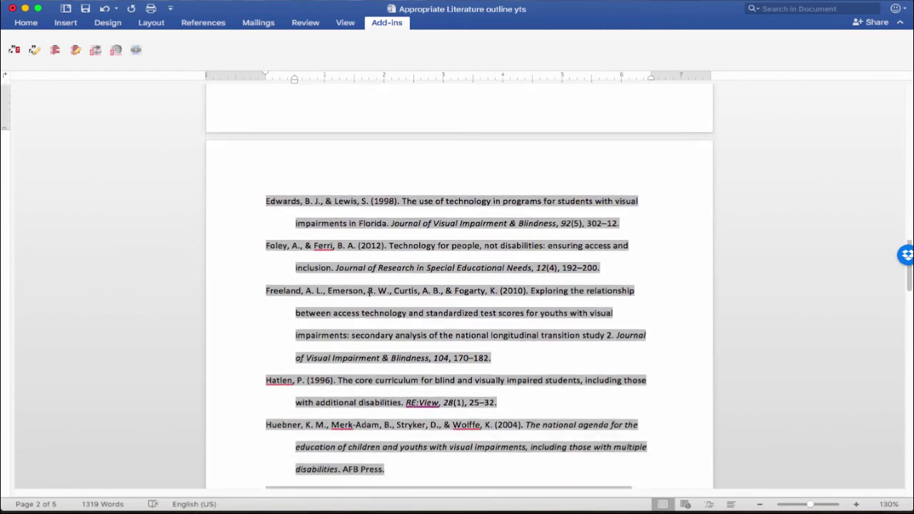
pyautogui.scroll(-4, 368, 290)
pyautogui.scroll(-10, 368, 291)
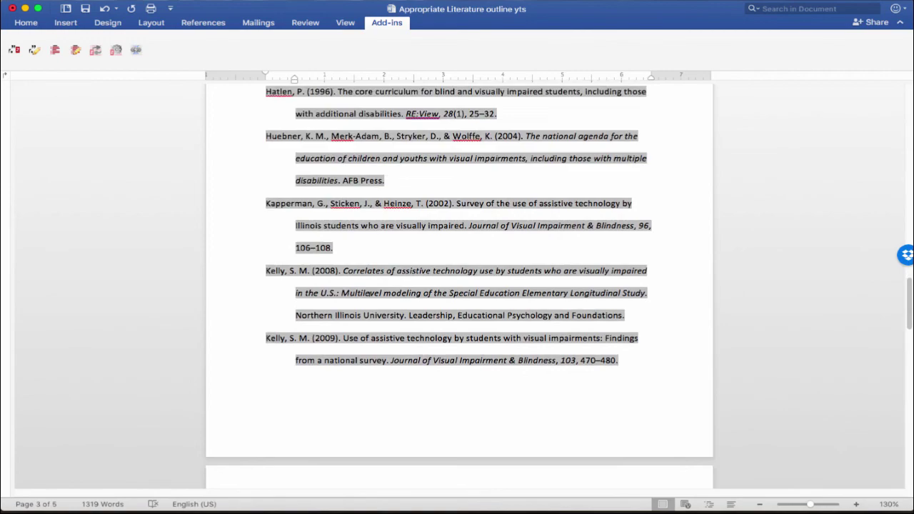
pyautogui.scroll(-20, 368, 293)
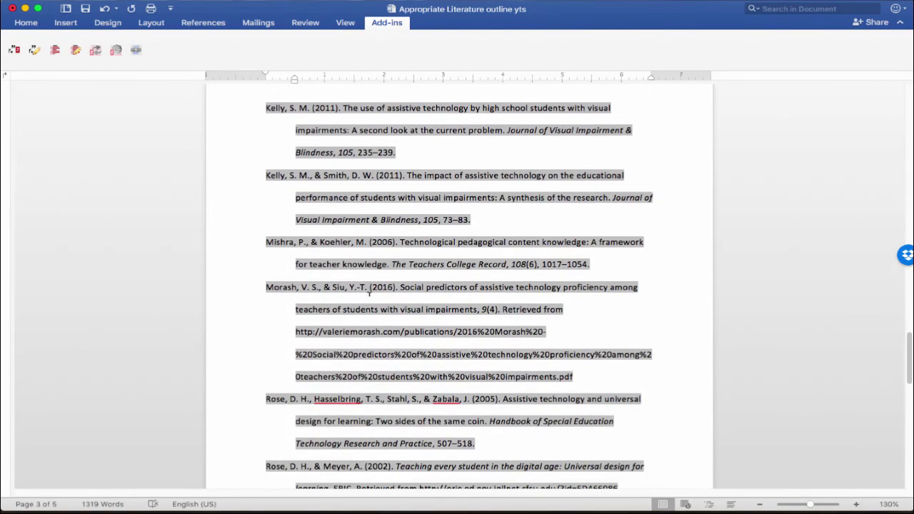
pyautogui.scroll(-20, 368, 291)
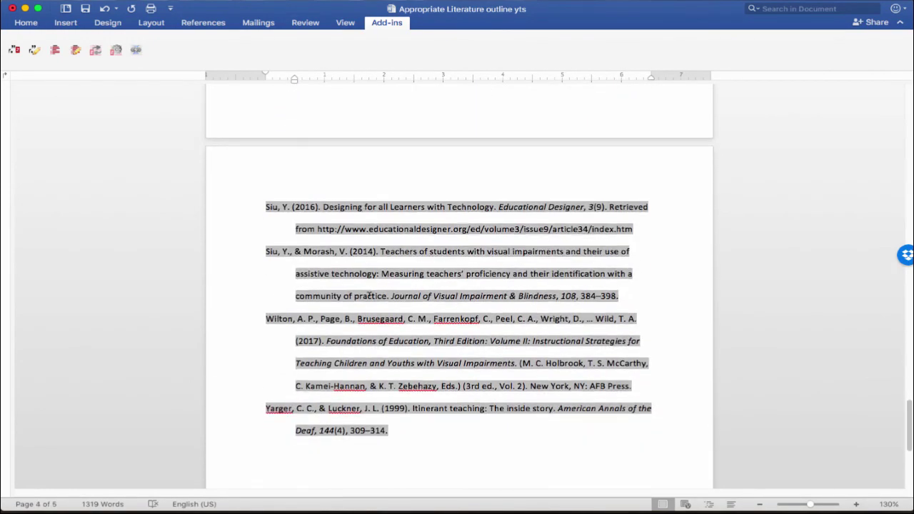